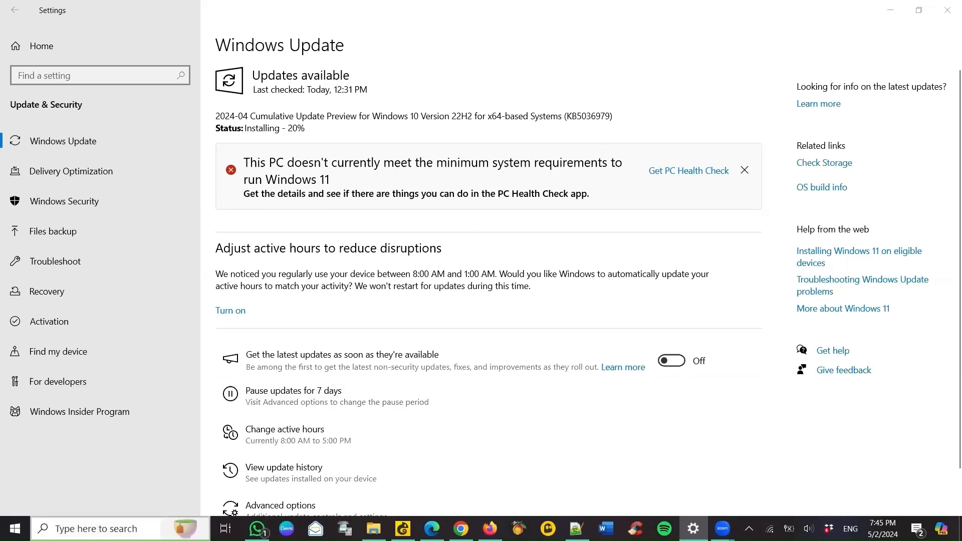
Open the PC Health Check app and check whether this PC meets the Windows 11 system requirements.
left_click(95, 529)
type("pc")
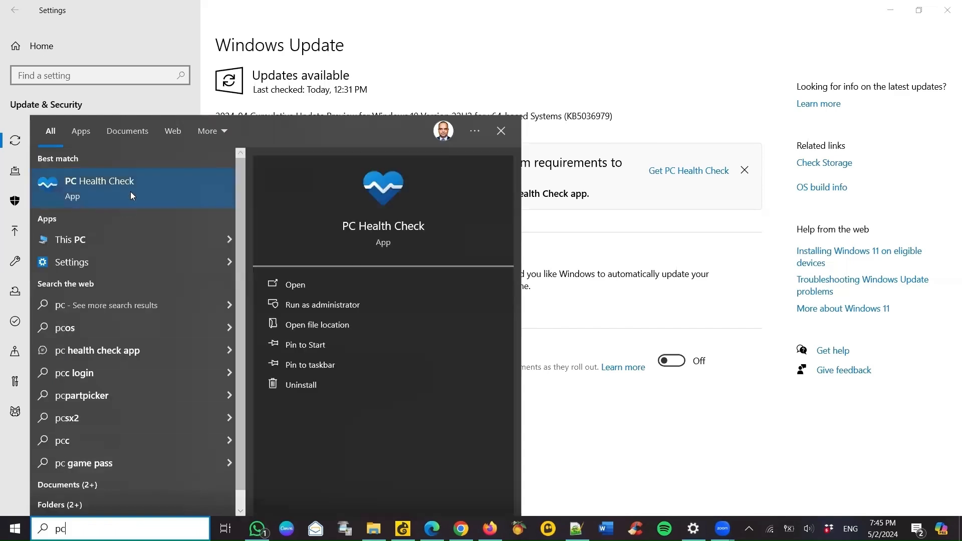
left_click(291, 285)
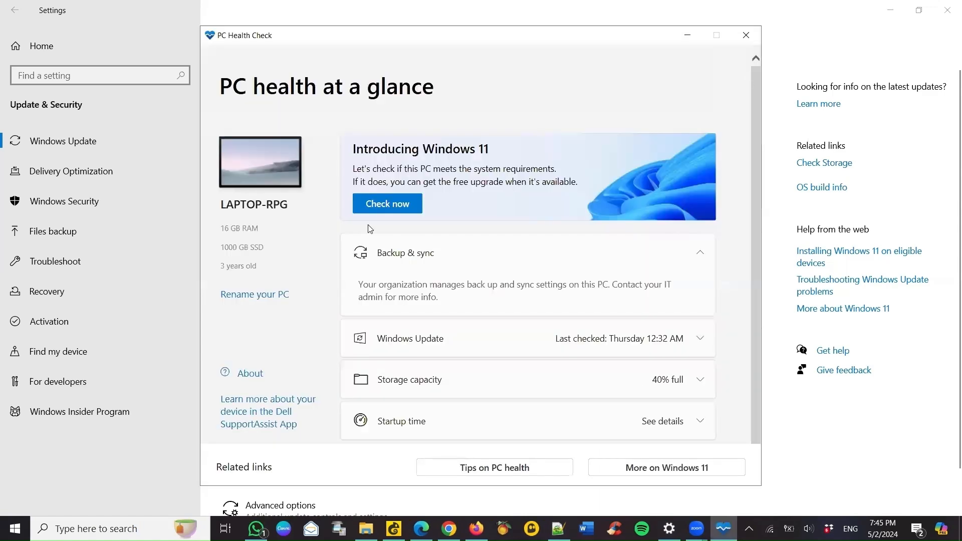
left_click(395, 204)
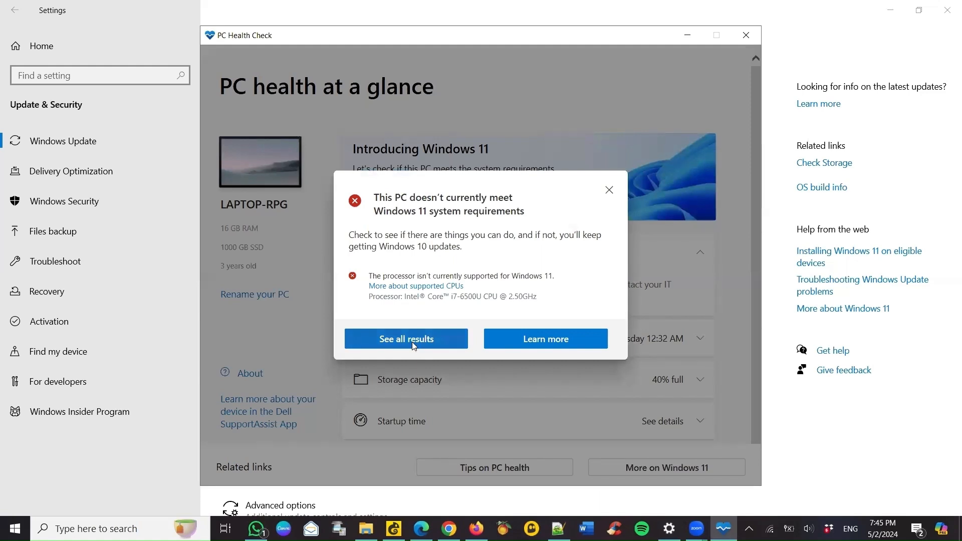
Show all results of the Windows 11 compatibility check and read through each requirement.
left_click(413, 345)
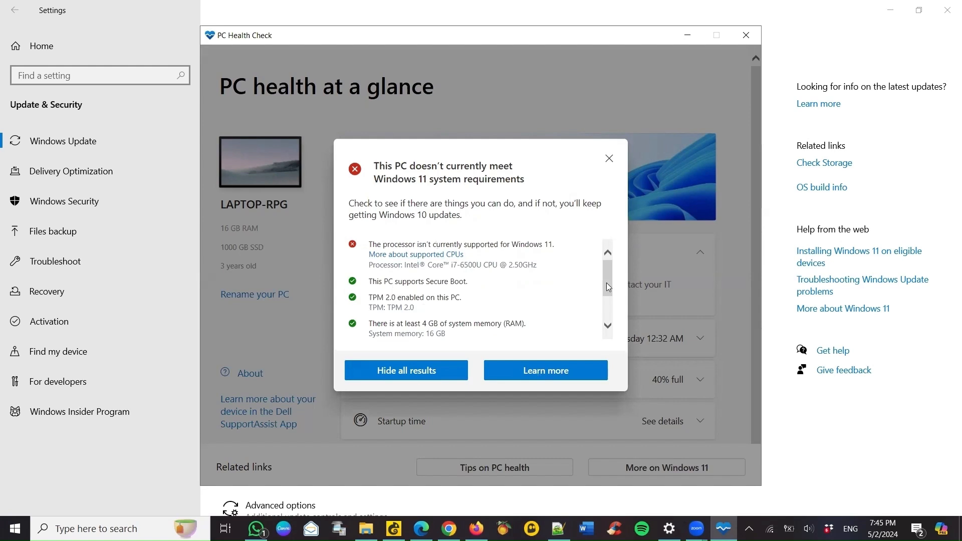
scroll(612, 315, "down", 2)
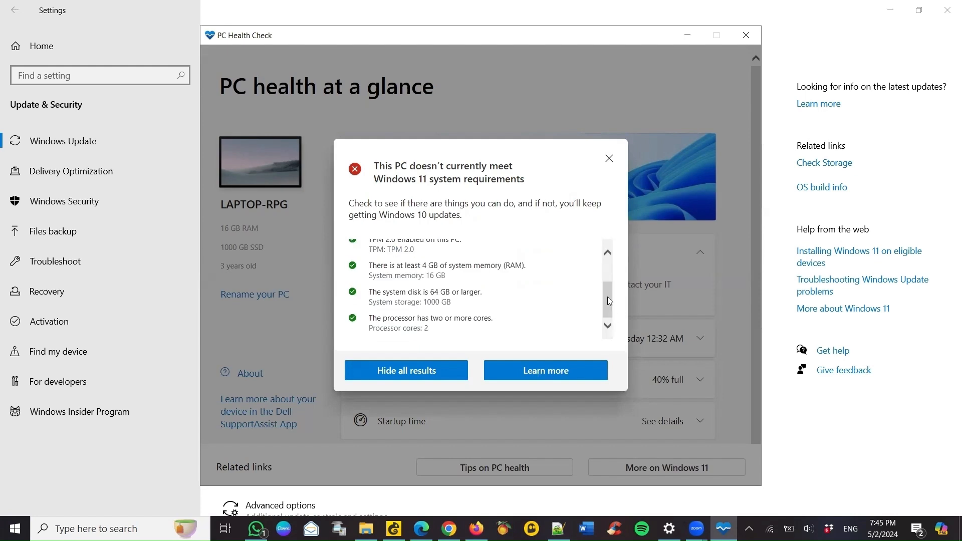
left_click_drag(609, 301, 608, 243)
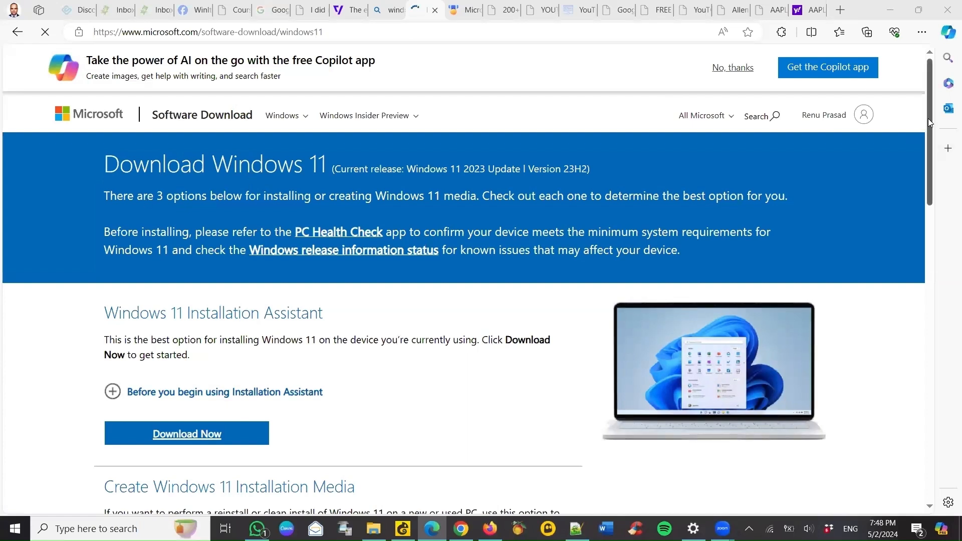
On Microsoft's Windows 11 download page in Edge, select Windows 11 (multi-edition ISO for x64 devices) and request its download.
scroll(934, 169, "down", 1)
scroll(934, 202, "down", 5)
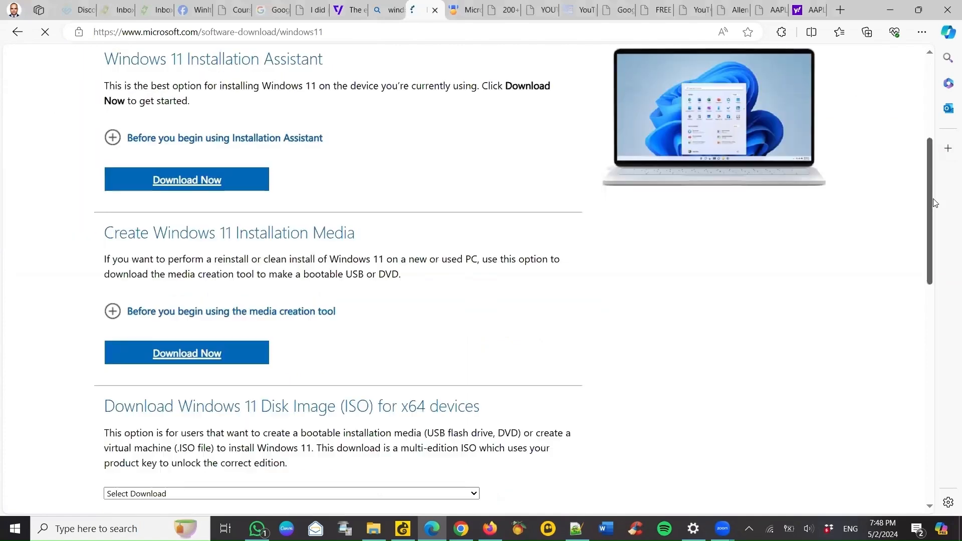
scroll(935, 230, "down", 2)
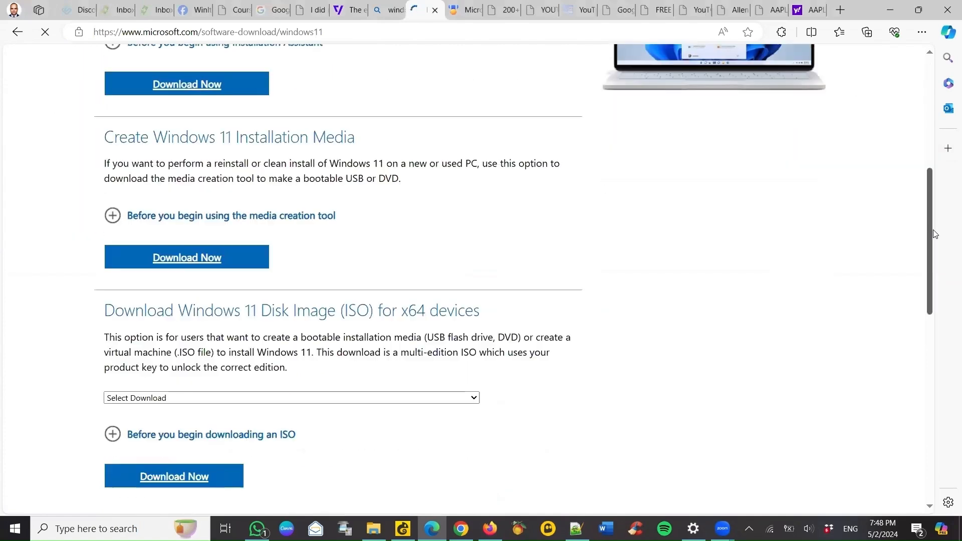
scroll(935, 265, "down", 2)
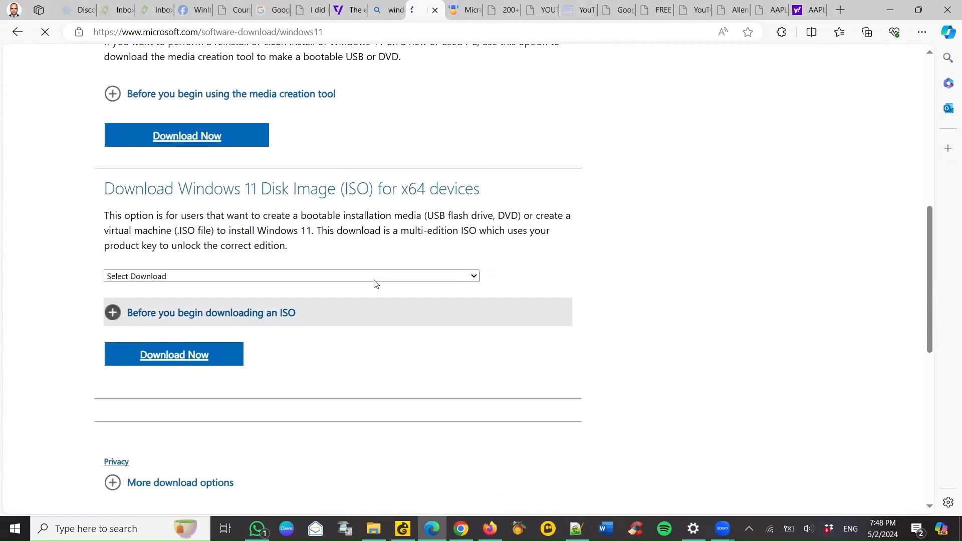
left_click(181, 361)
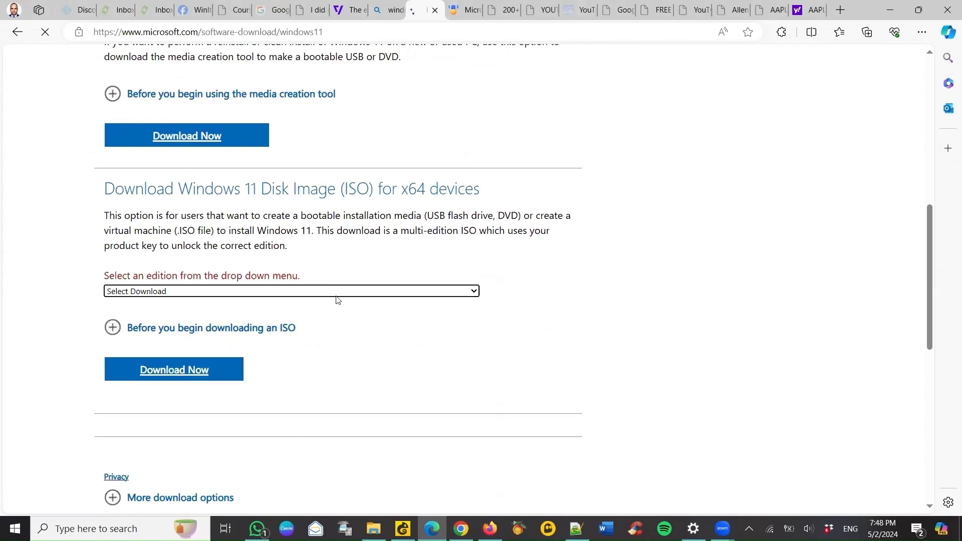
left_click(337, 293)
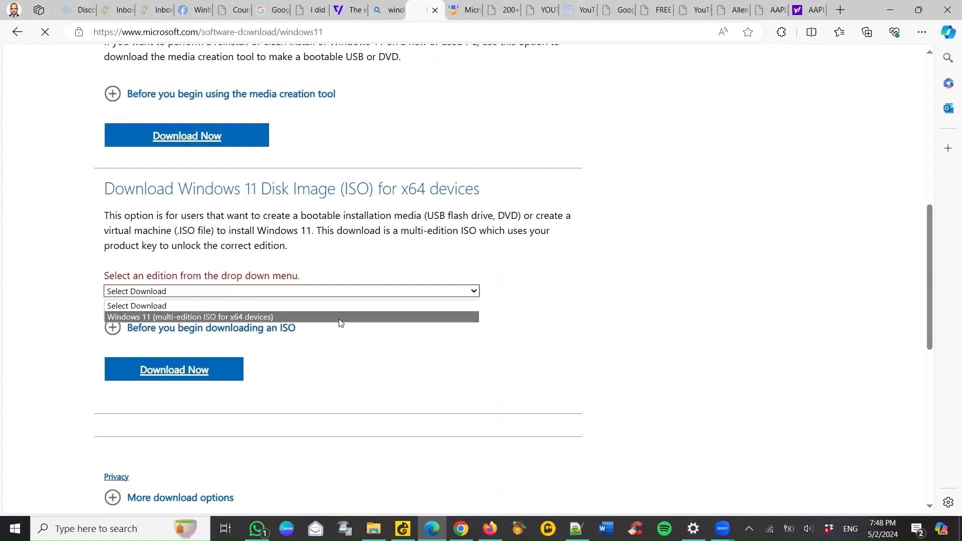
left_click(340, 320)
left_click(174, 377)
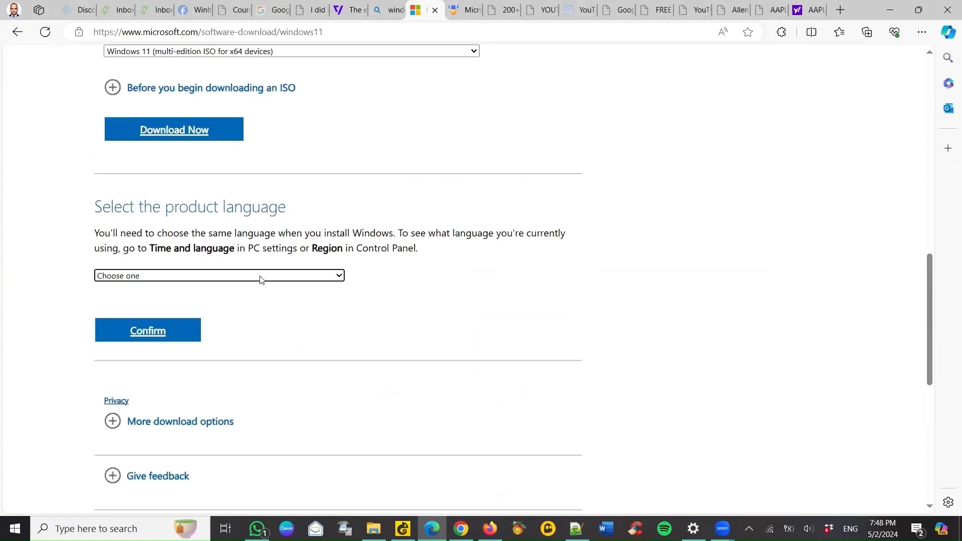
Confirm English (United States) as the product language and bring up the 64-bit download link.
left_click(265, 278)
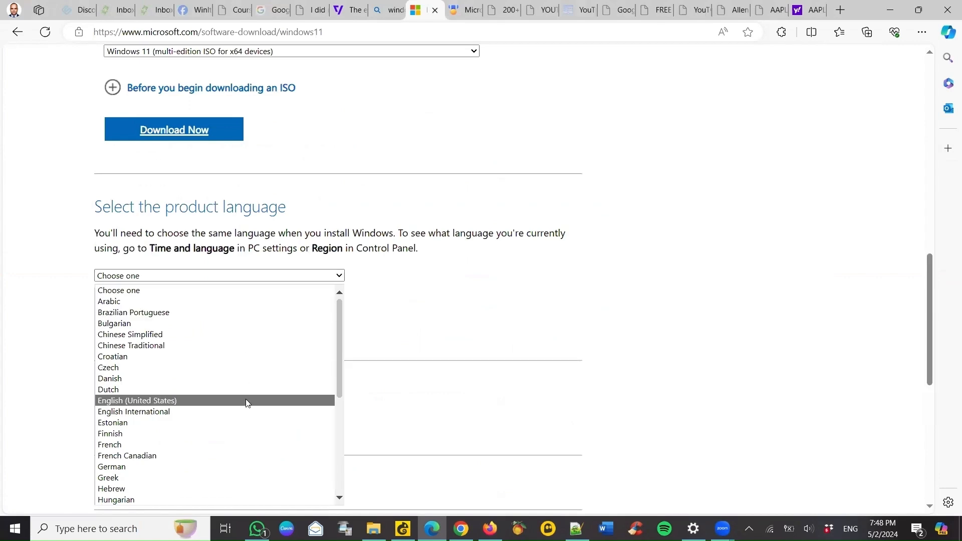
left_click(247, 402)
left_click(172, 339)
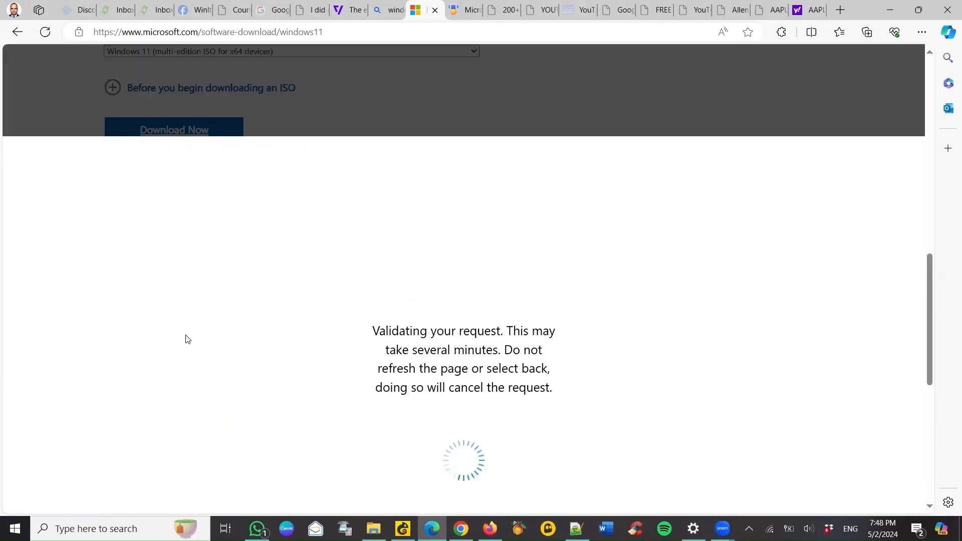
scroll(634, 288, "down", 2)
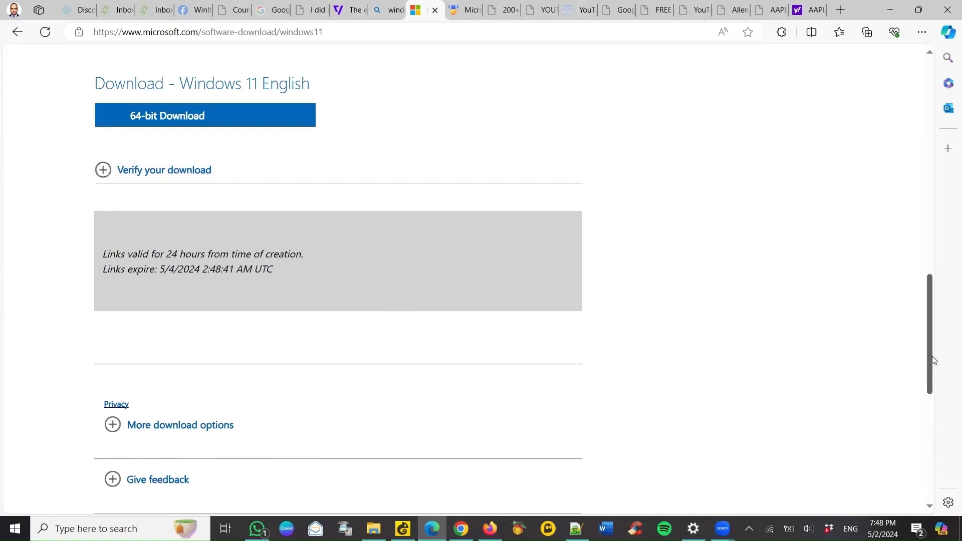
left_click_drag(931, 324, 931, 291)
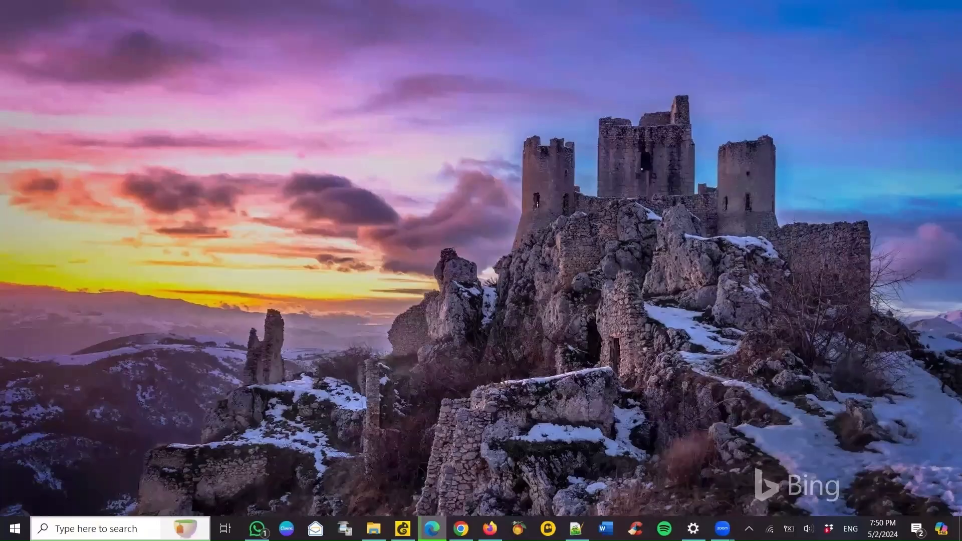
Open Registry Editor, expand HKEY_LOCAL_MACHINE and move the window up so it is fully on screen.
key("super")
type("reg")
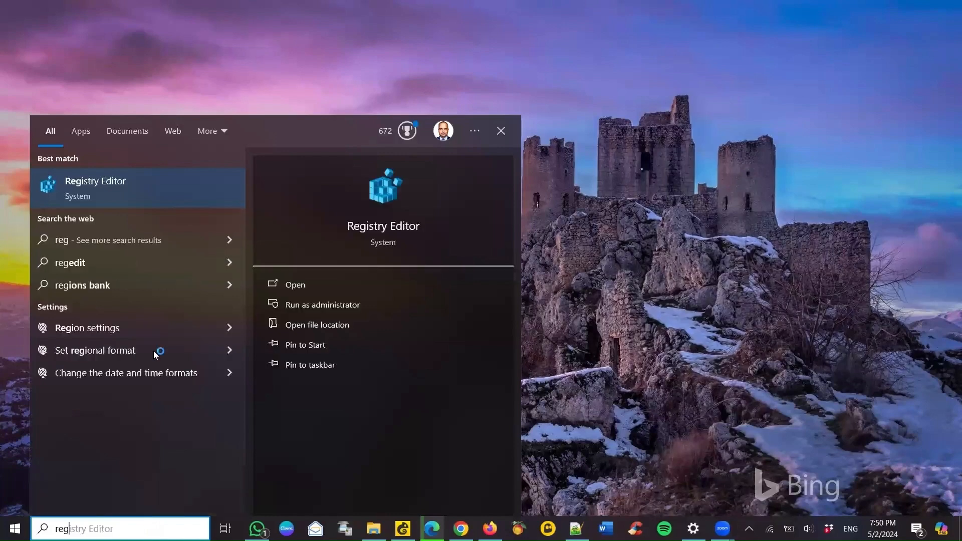
key("Return")
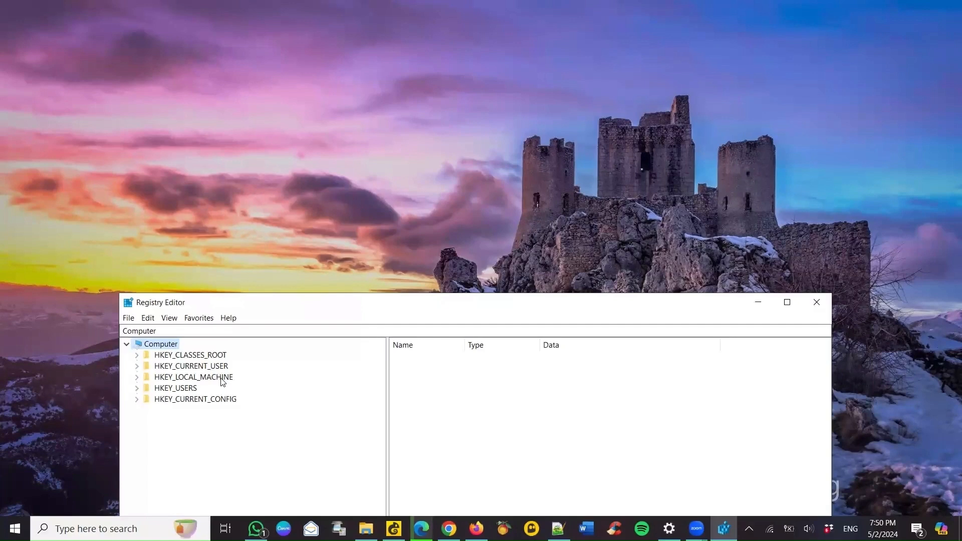
double_click(223, 382)
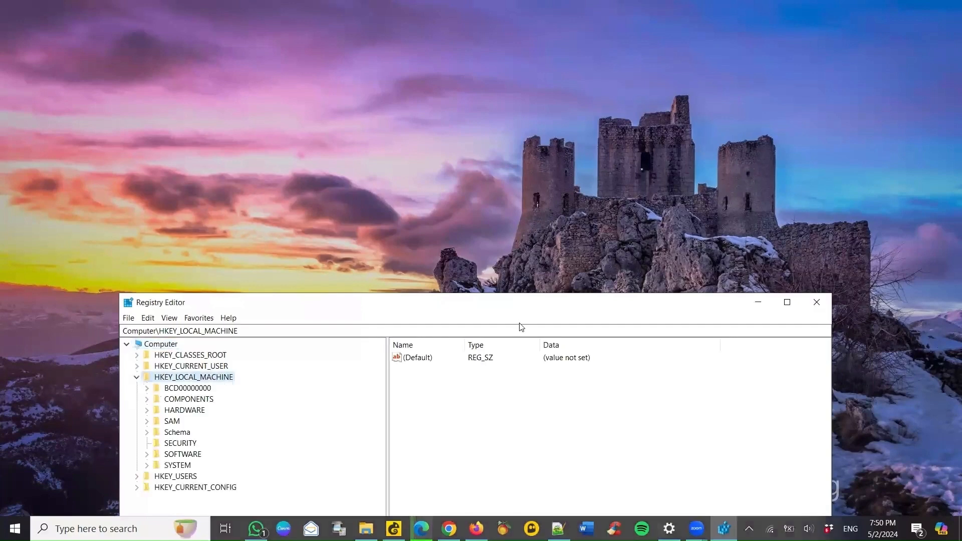
left_click_drag(246, 302, 289, 115)
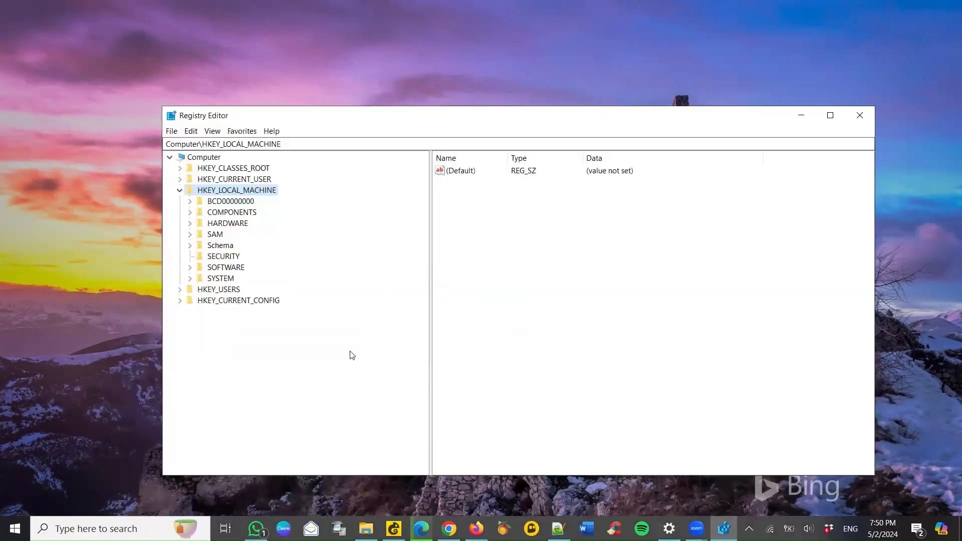
Select the MoSetup key under HKEY_LOCAL_MACHINE\SYSTEM\Setup.
key("ctrl+f")
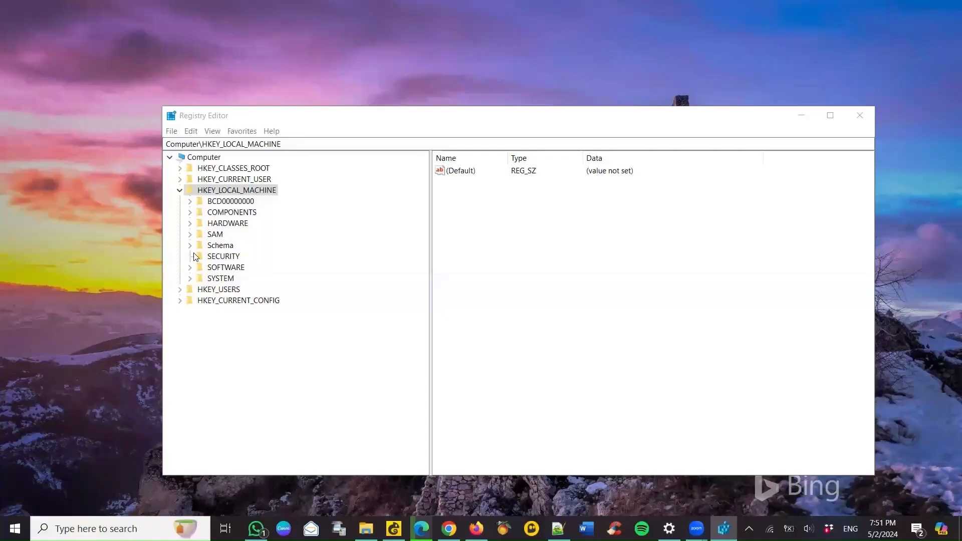
left_click(191, 279)
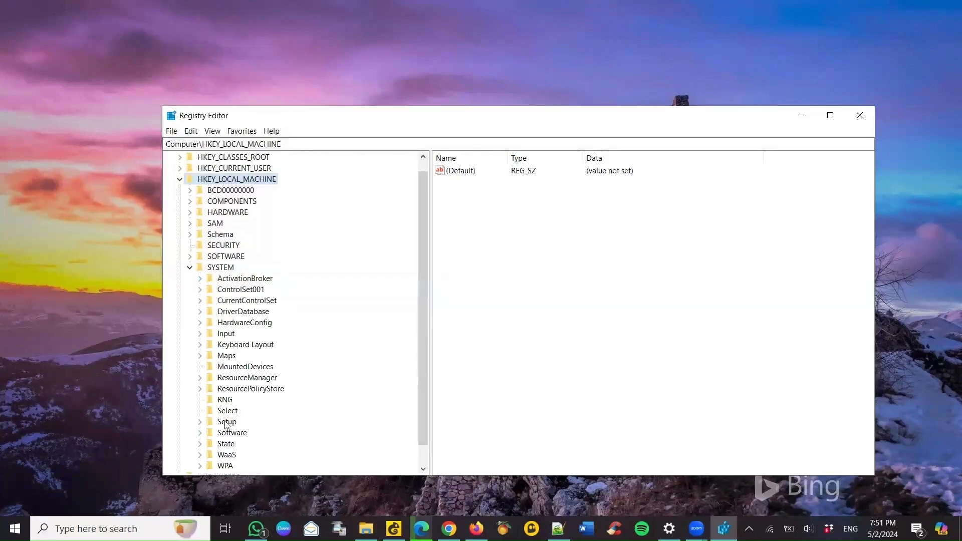
left_click(201, 422)
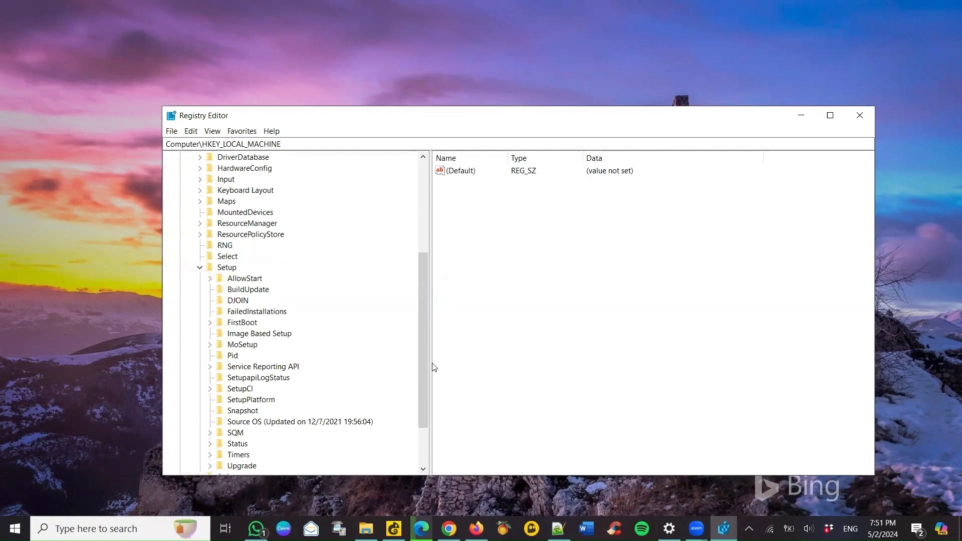
scroll(282, 354, "down", 1)
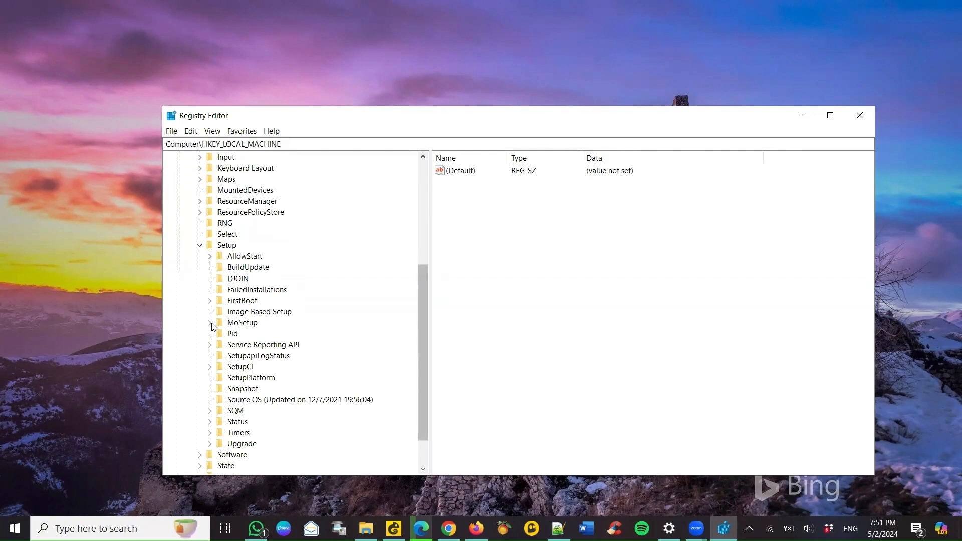
left_click(210, 323)
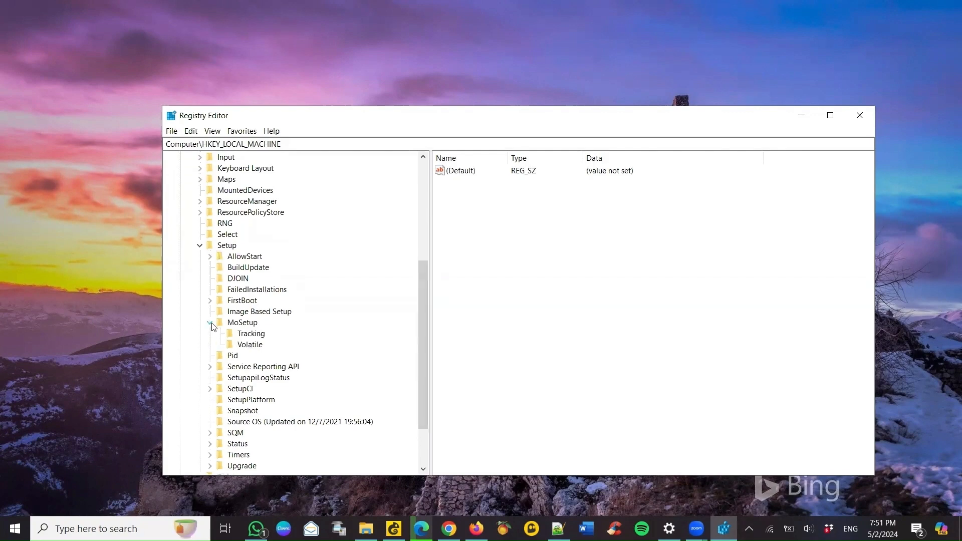
left_click(241, 324)
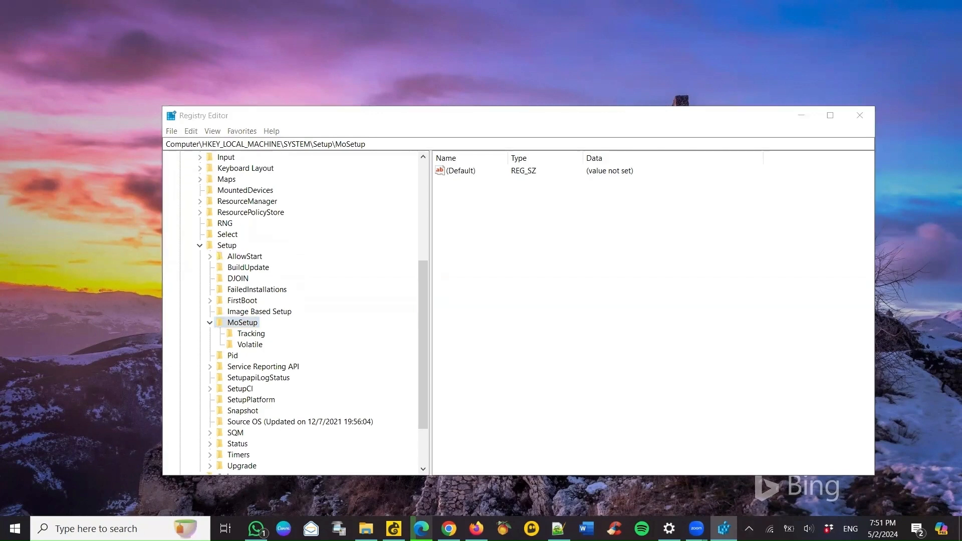
Create a DWORD (32-bit) value named AllowUpgradesWithUnsupportedTPMOrCPU in the MoSetup key.
right_click(531, 258)
mouse_move(551, 265)
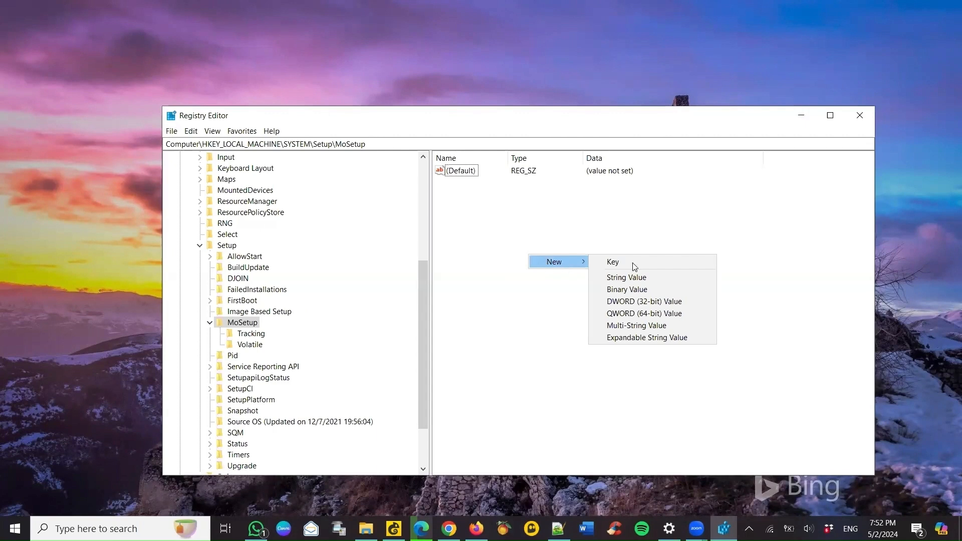
left_click(668, 301)
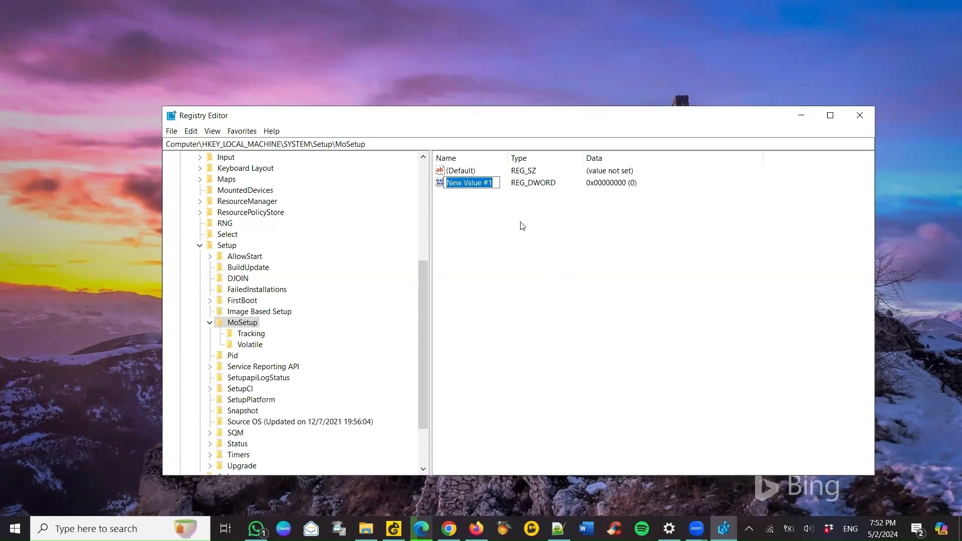
type("AllowUpgradesWithUnsupportedTPMOrCPU")
key("Return")
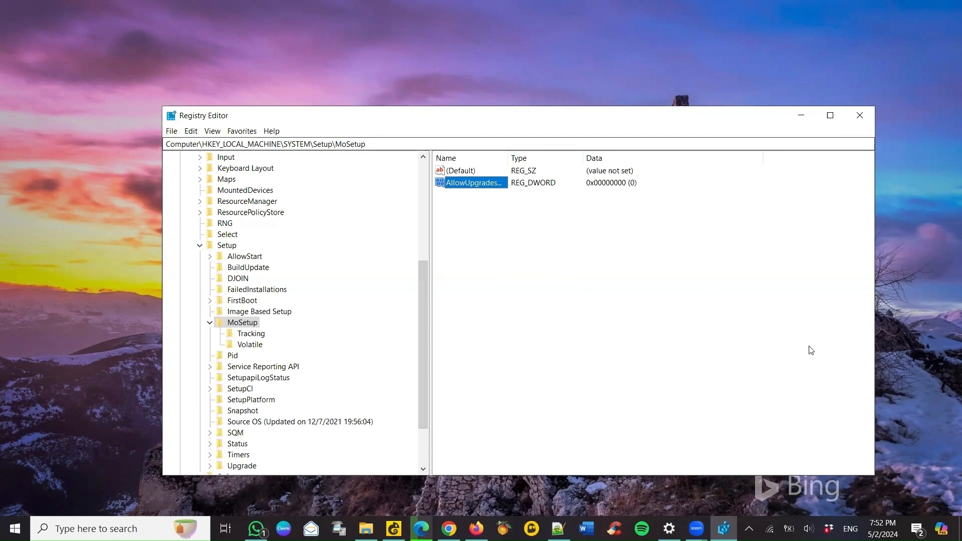
Set the value data of AllowUpgradesWithUnsupportedTPMOrCPU to 1 in hexadecimal.
double_click(470, 185)
left_click(258, 235)
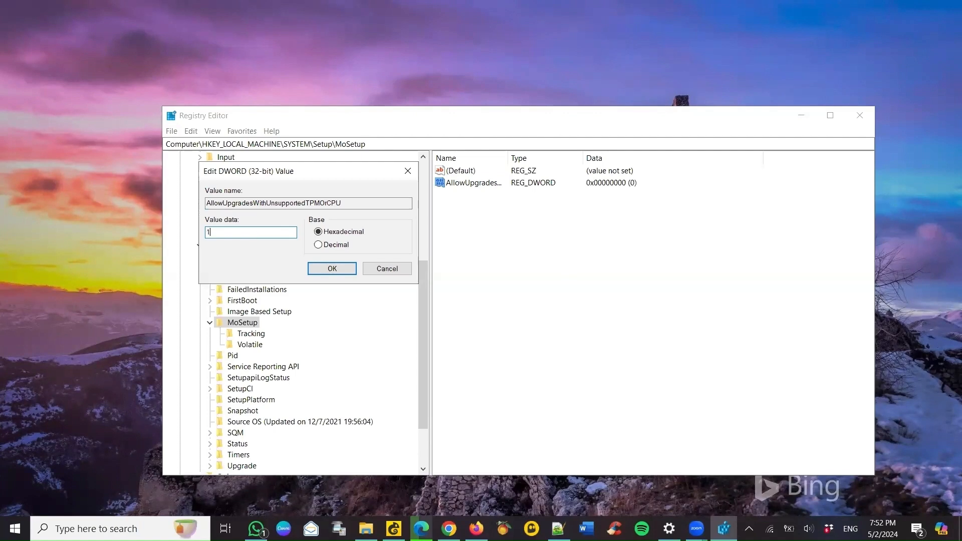
left_click(333, 273)
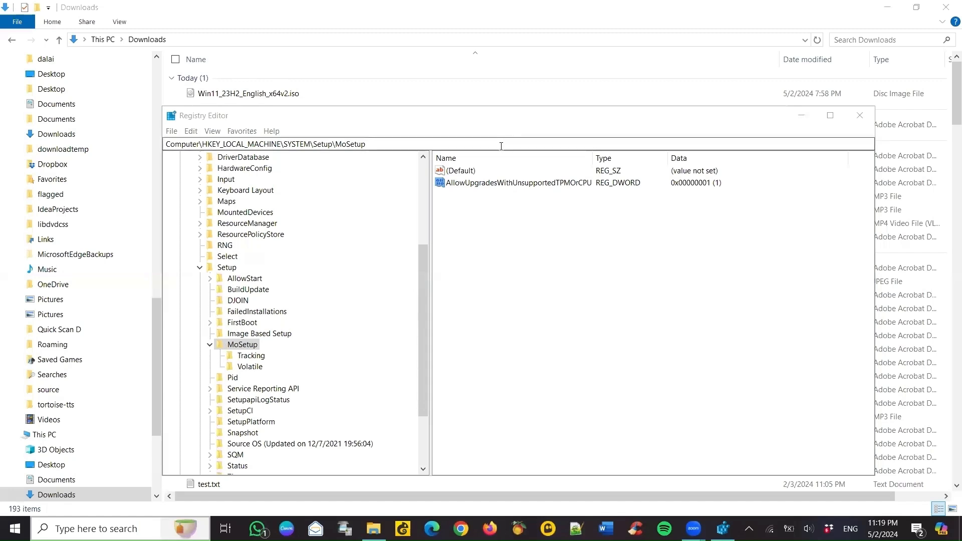
Check the value data and base of AllowUpgradesWithUnsupportedTPMOrCPU without changing them.
double_click(529, 186)
left_click(272, 230)
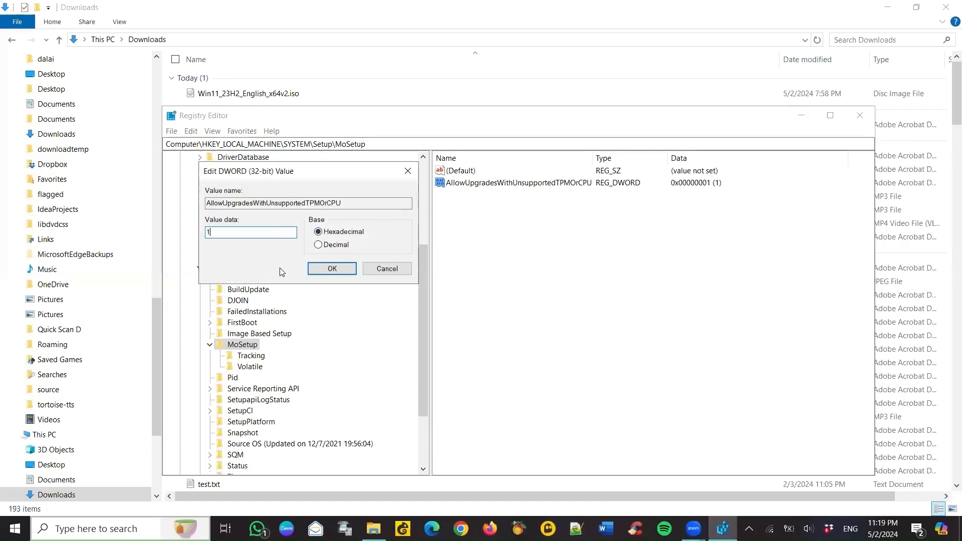
left_click(384, 271)
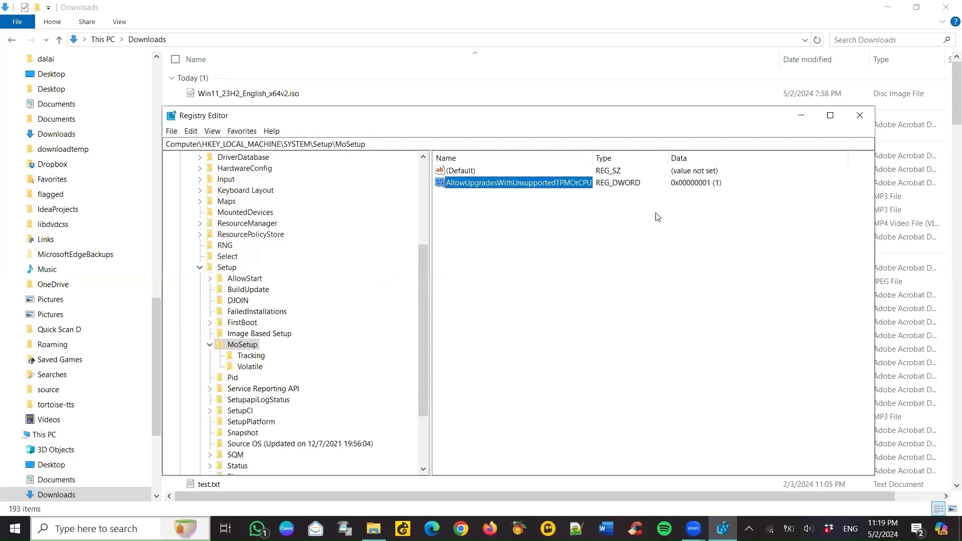
Close the Registry Editor and open the Win11_23H2_English_x64v2.iso disc image from the Downloads folder, allowing it past the security warning.
left_click(860, 115)
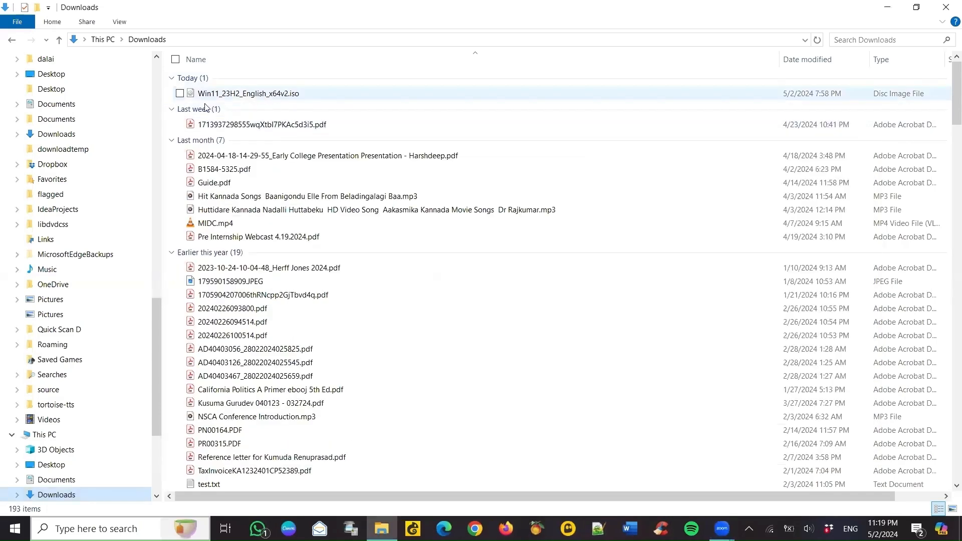
left_click(255, 95)
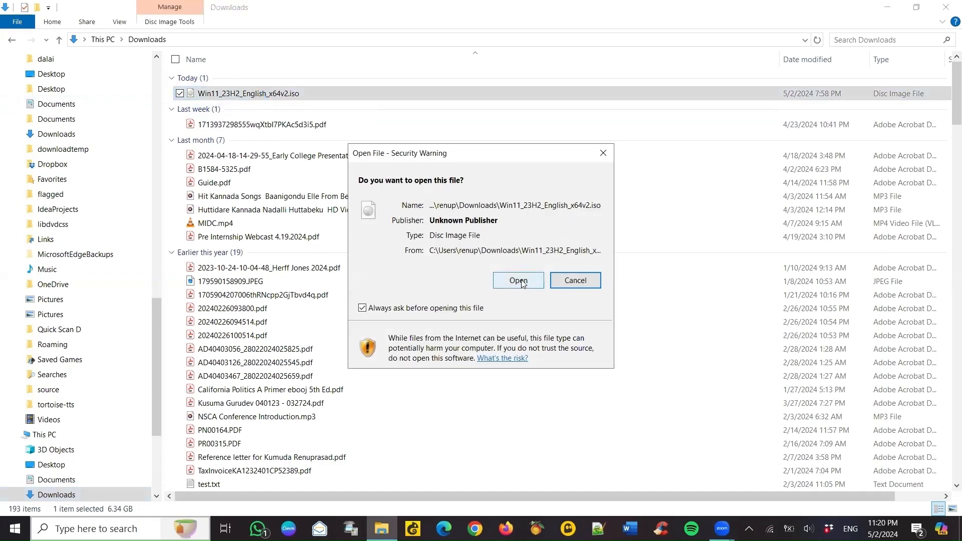
left_click(520, 281)
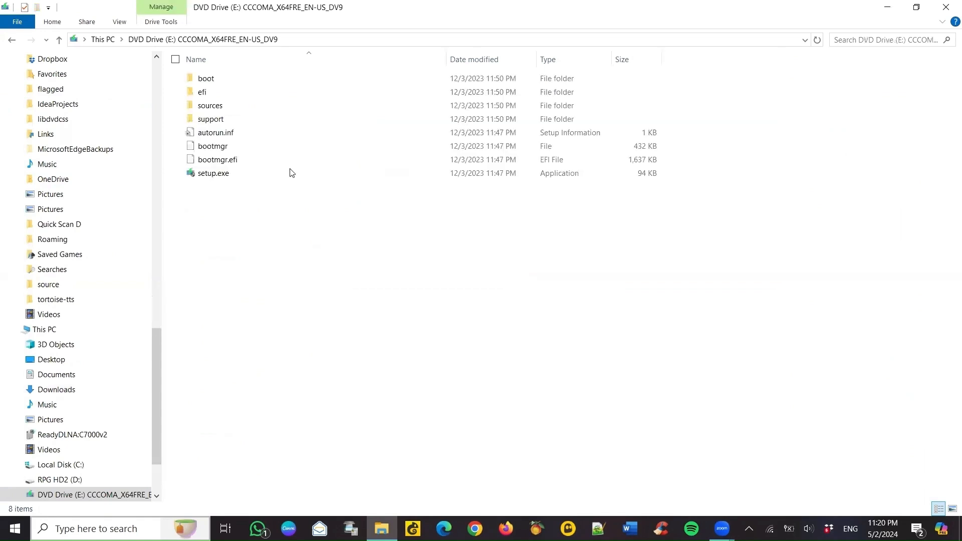
Run setup.exe from the mounted DVD drive, continue past the Install Windows 11 page and accept the license terms.
double_click(217, 175)
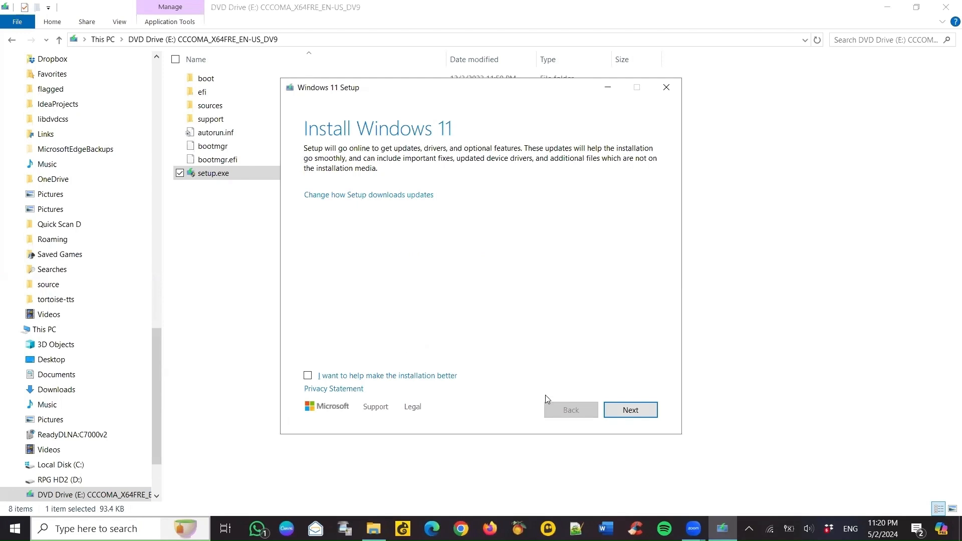
left_click(633, 412)
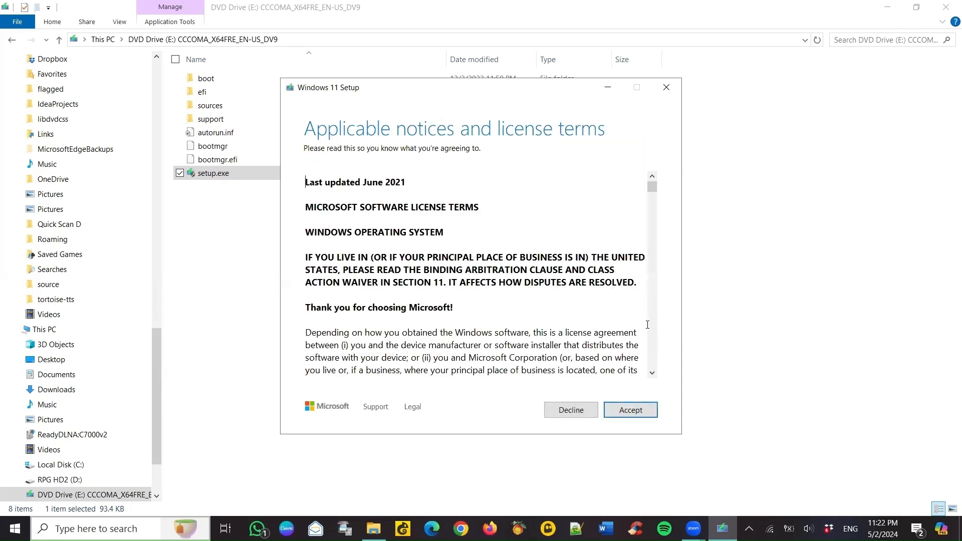
left_click_drag(652, 186, 650, 391)
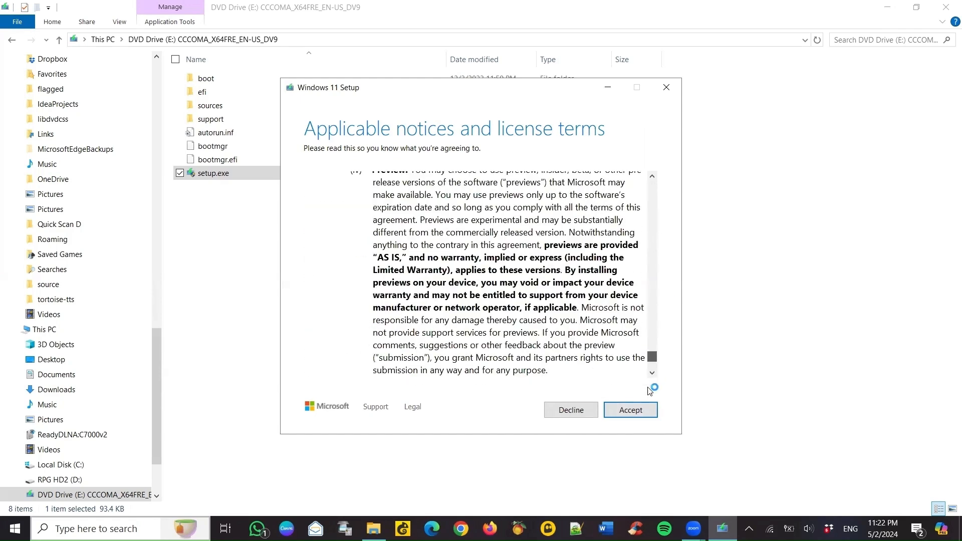
left_click(632, 408)
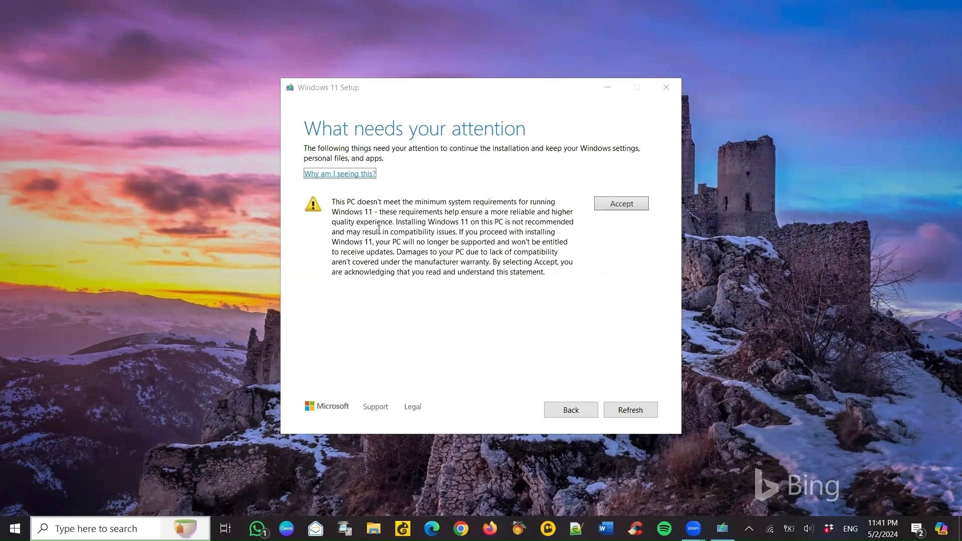
Accept the minimum system requirements statement and start installing Windows 11 Home, keeping personal files and apps.
left_click(630, 209)
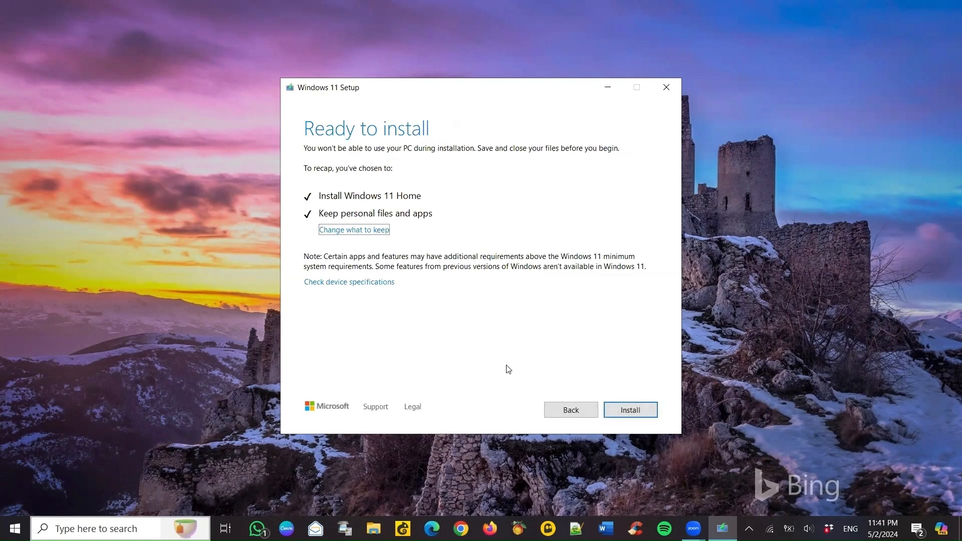
left_click(633, 411)
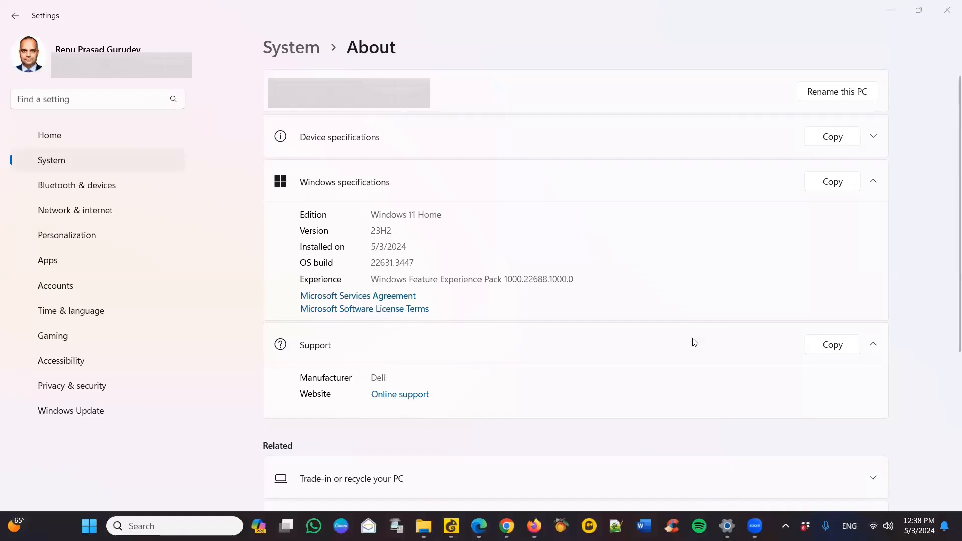
left_click(807, 244)
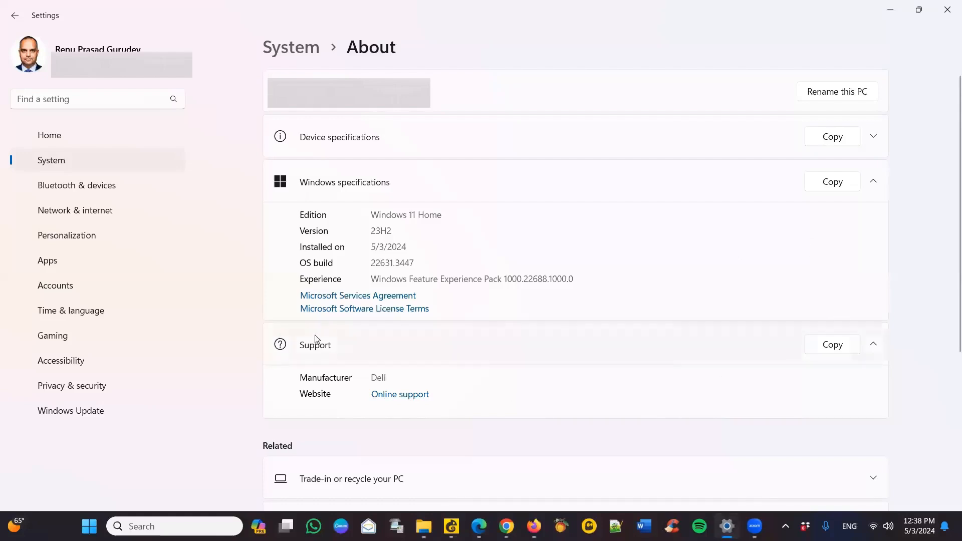